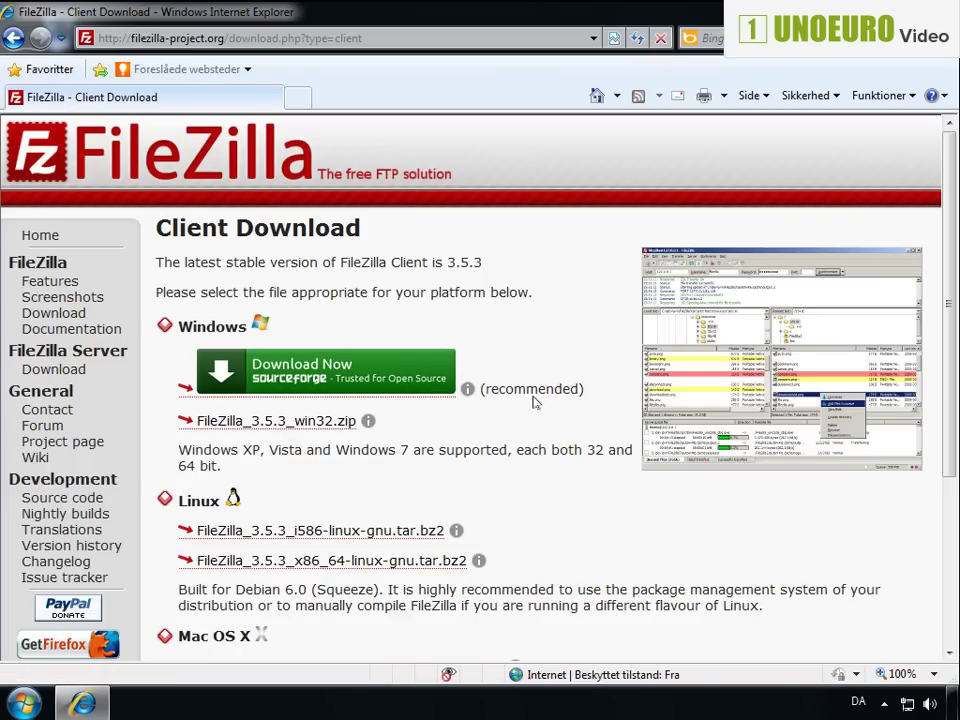
# Start the Windows FileZilla 3.5.3 download from SourceForge and allow the blocked file through Internet Explorer's information bar
pyautogui.click(436, 384)
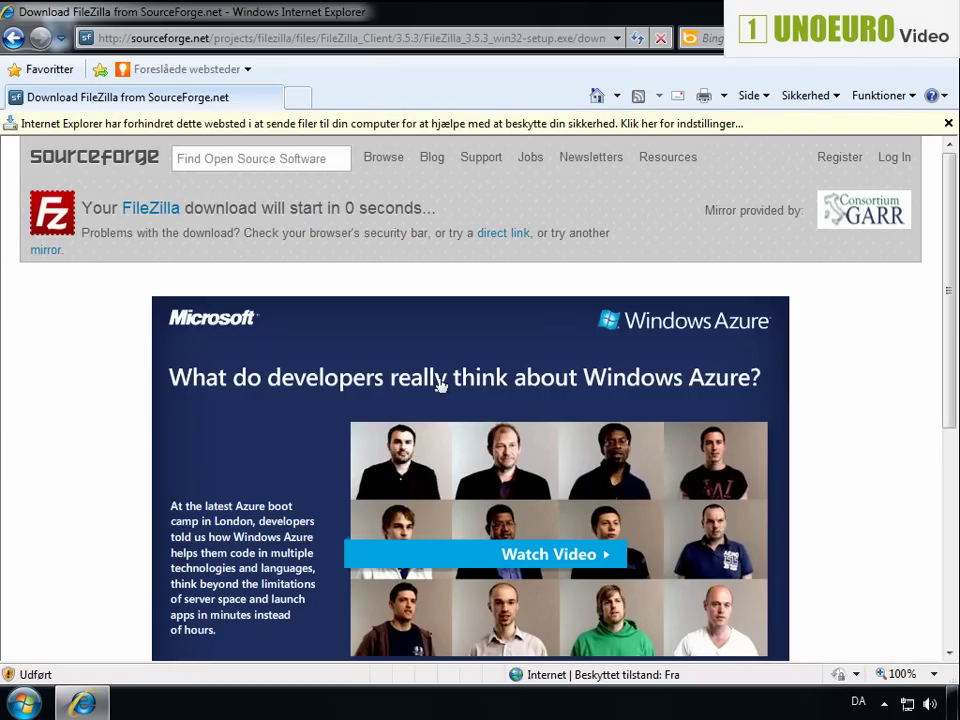
pyautogui.click(400, 128)
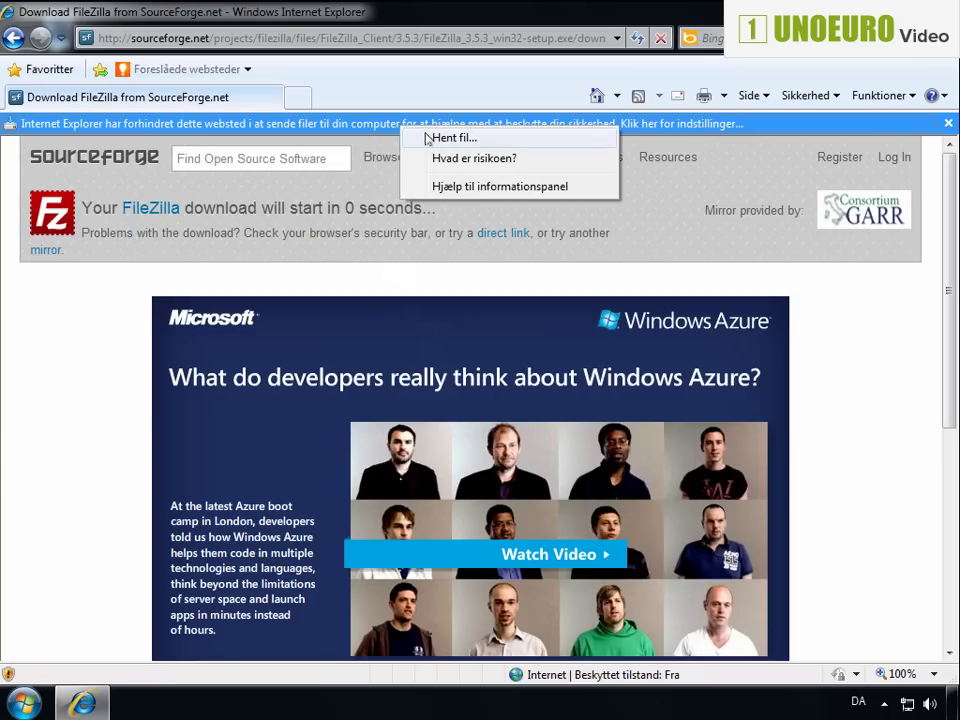
pyautogui.click(428, 137)
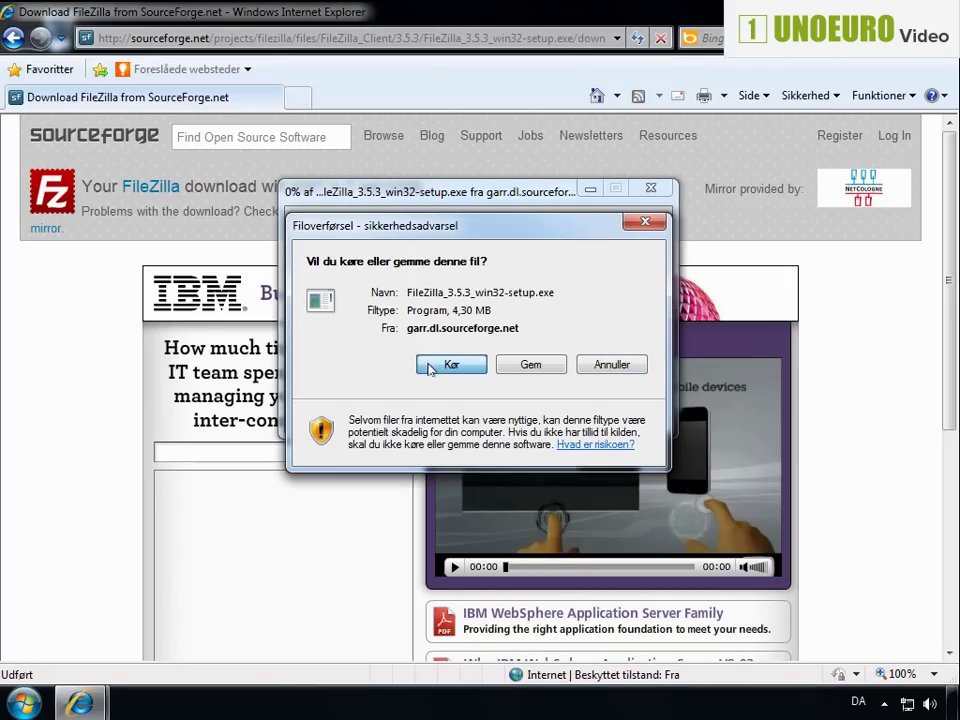
# Run FileZilla_3.5.3_win32-setup.exe past both security warnings, including the unverified publisher prompt
pyautogui.click(430, 366)
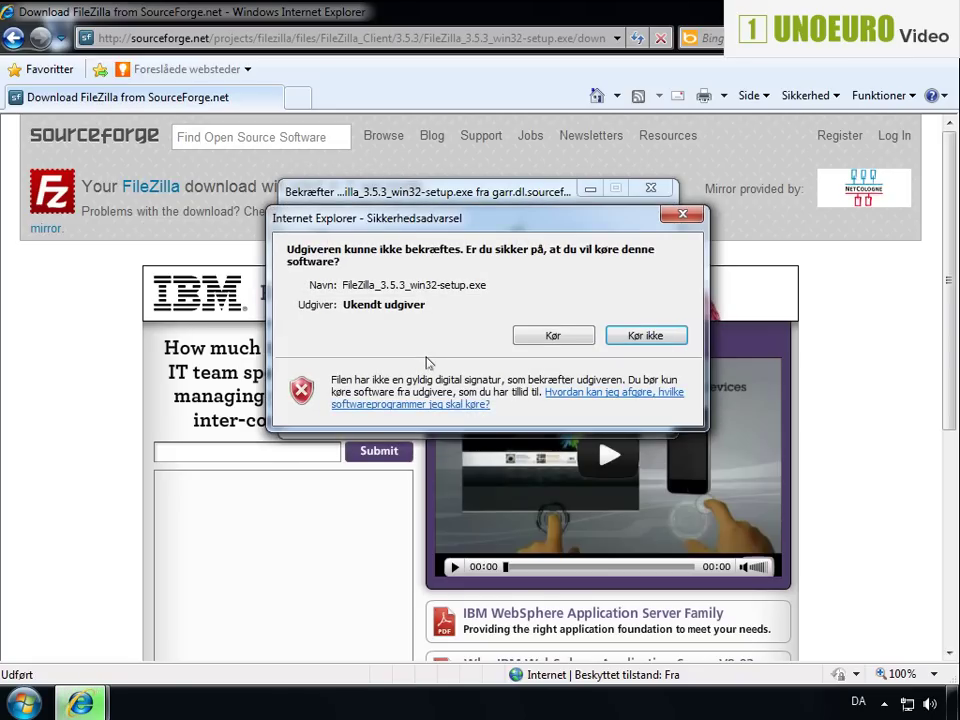
pyautogui.click(520, 337)
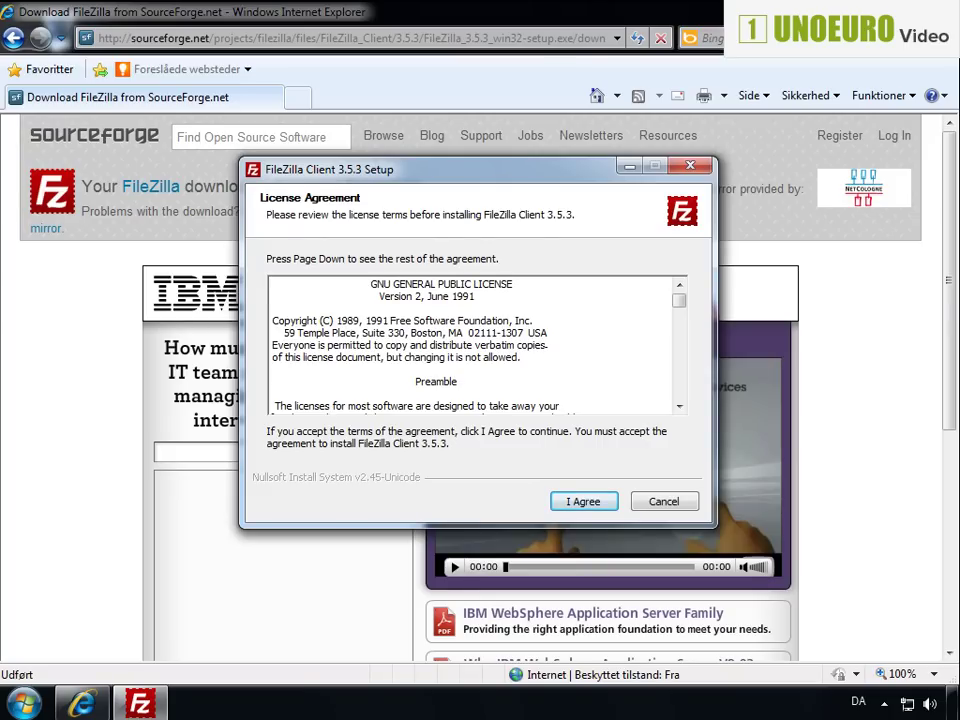
# Install FileZilla 3.5.3 for all users with a desktop icon and default folders, then launch it
pyautogui.click(578, 501)
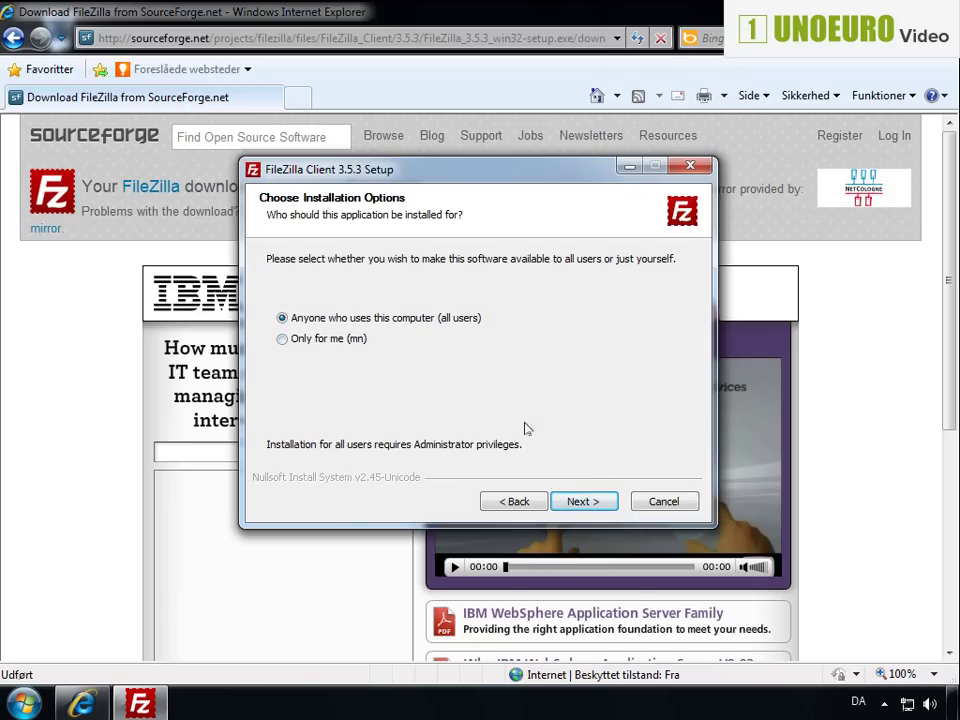
pyautogui.click(568, 501)
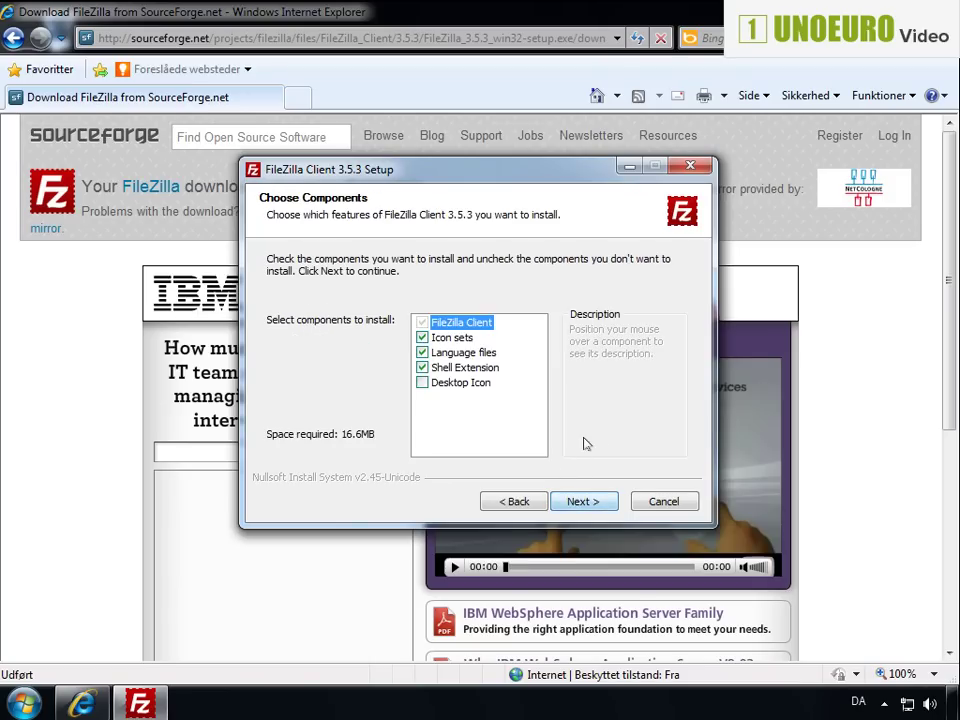
pyautogui.click(421, 384)
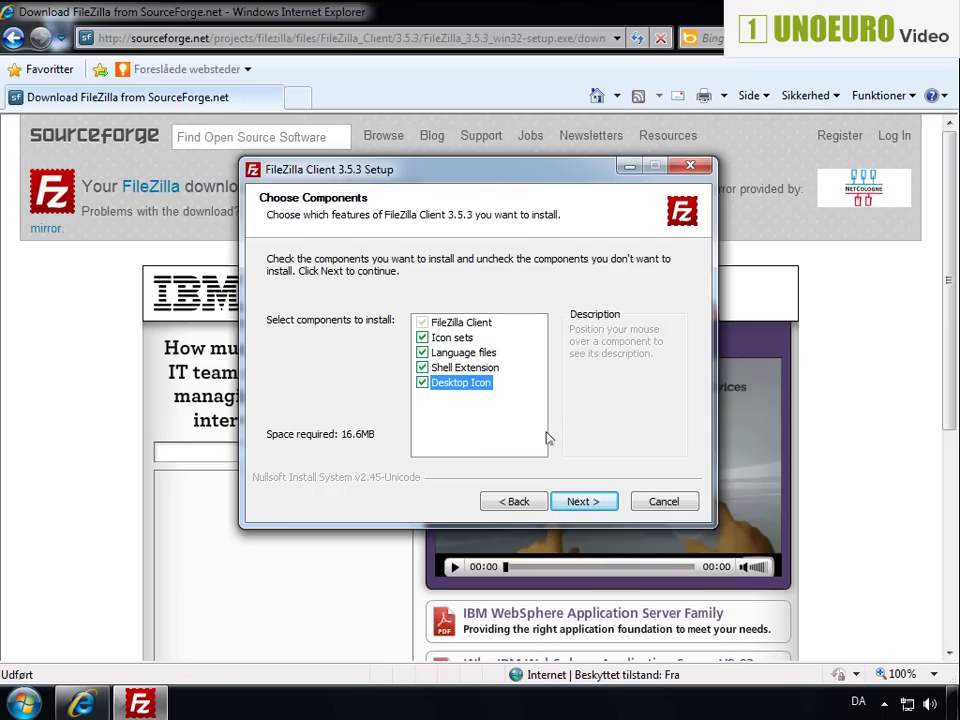
pyautogui.click(583, 501)
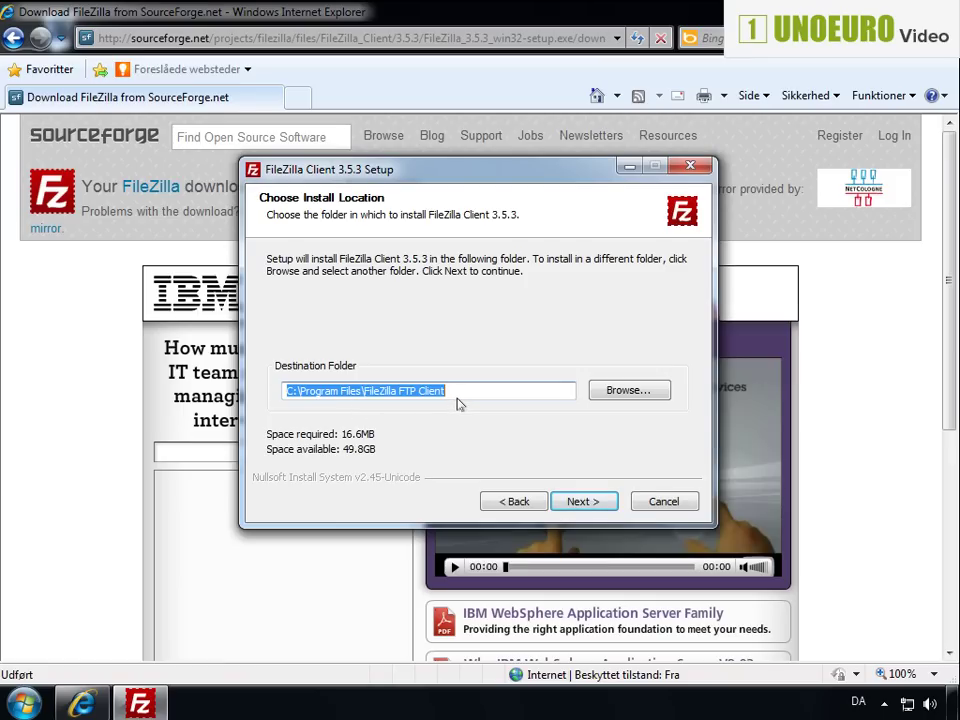
pyautogui.click(575, 500)
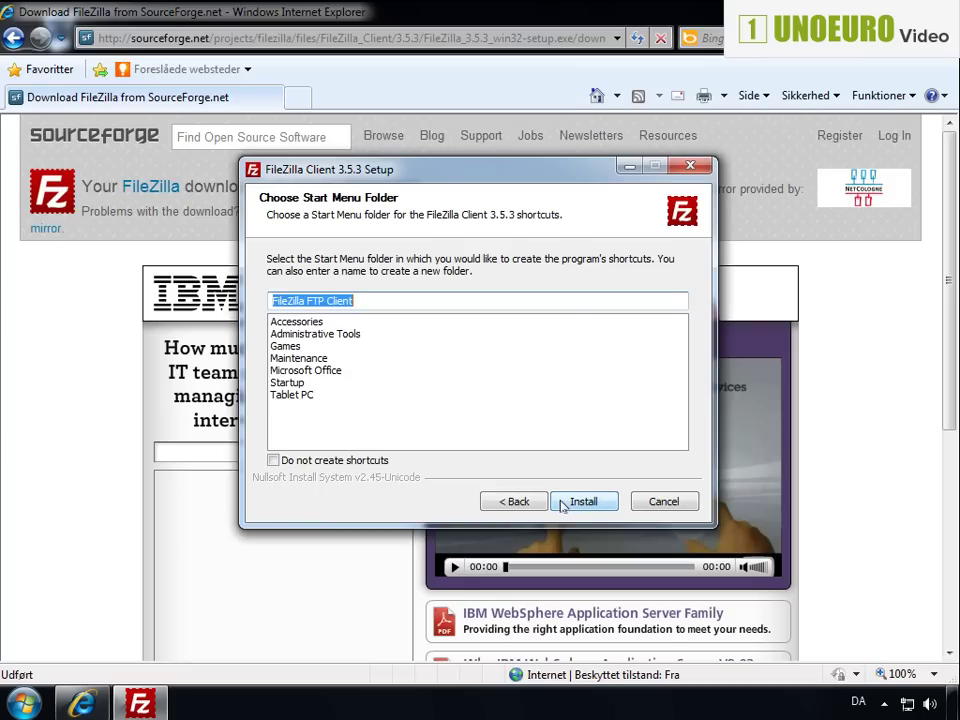
pyautogui.click(580, 501)
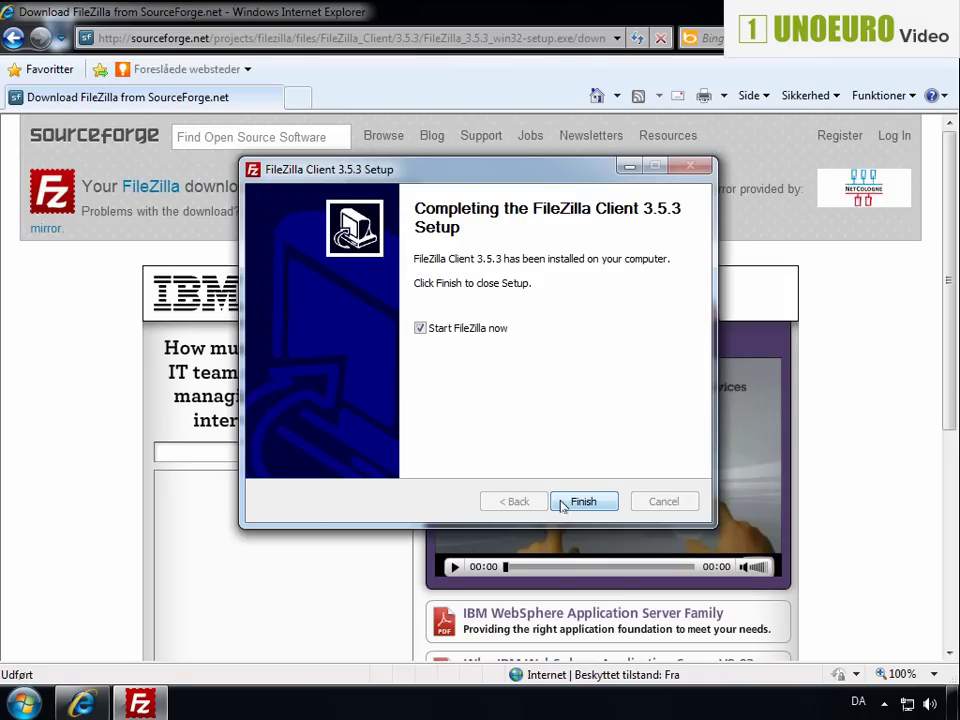
pyautogui.click(562, 505)
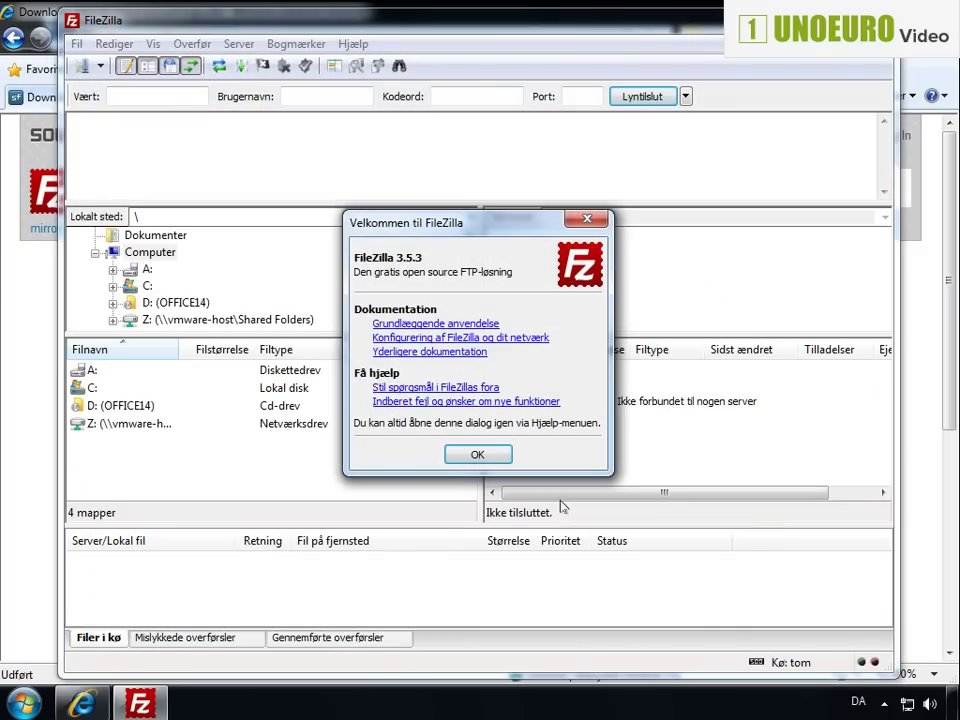
# Close the welcome message and open Fil > Websted Manager
pyautogui.click(476, 455)
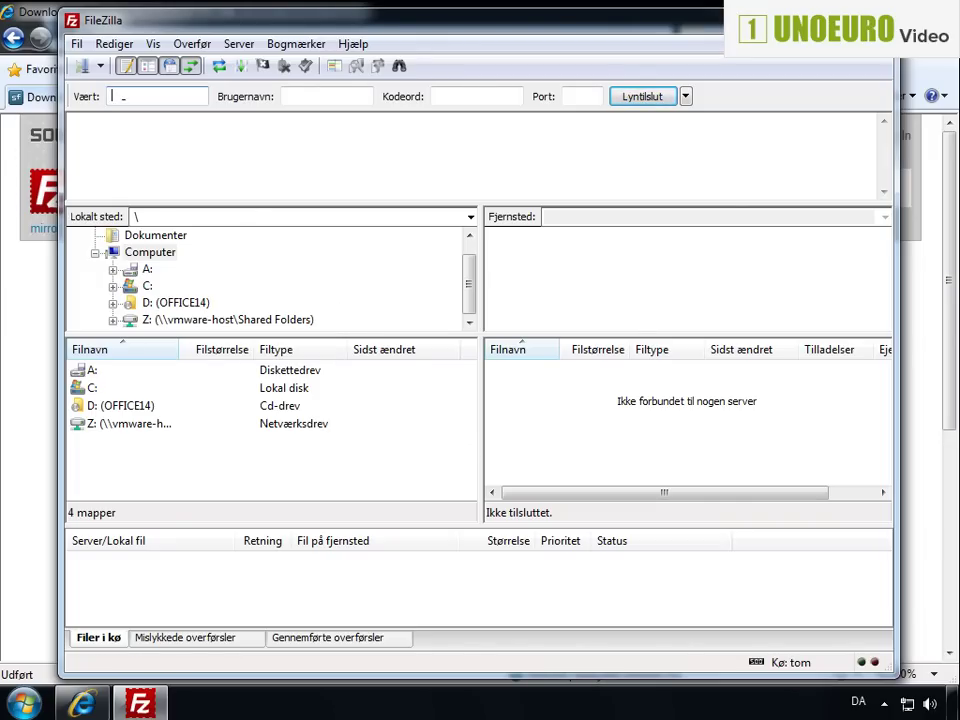
pyautogui.click(72, 52)
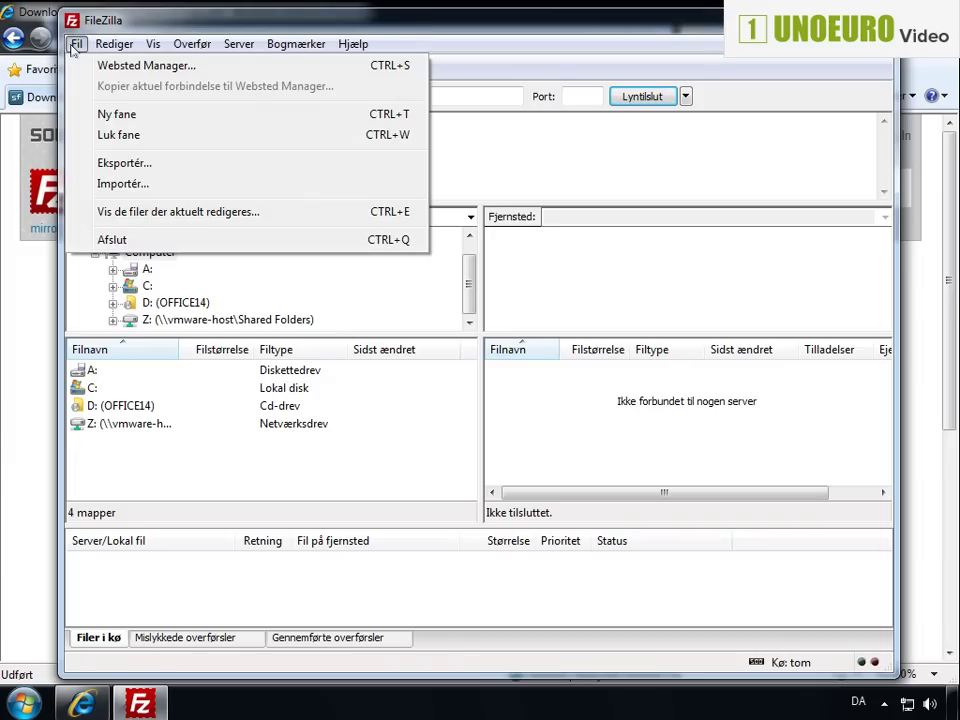
pyautogui.click(84, 68)
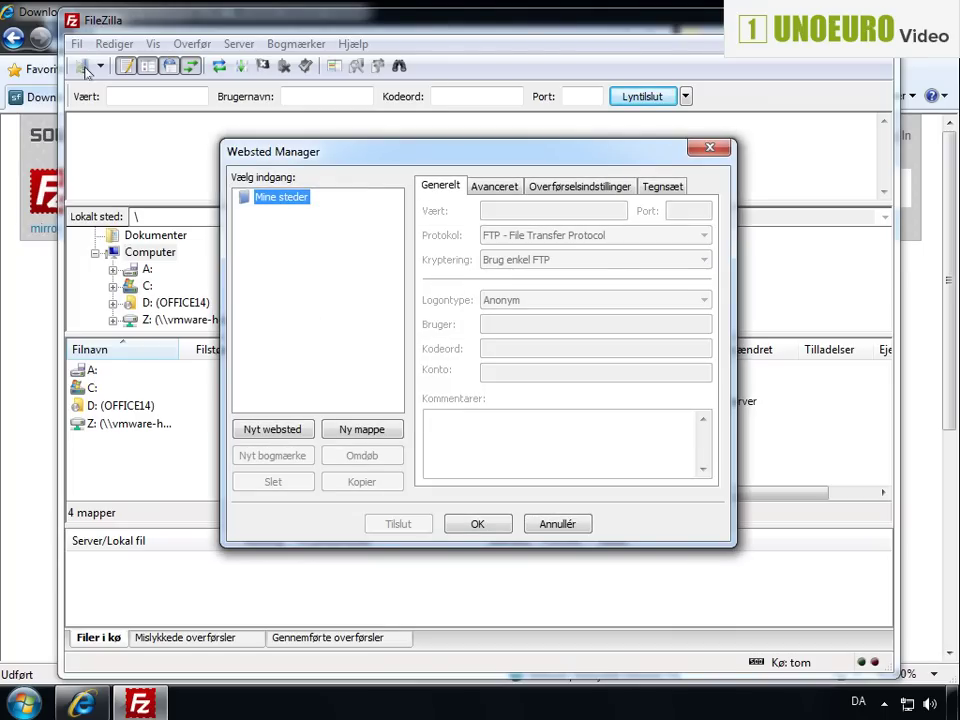
# Create a site named 'test' with host unoeuro-demo.com and port 21
pyautogui.click(273, 430)
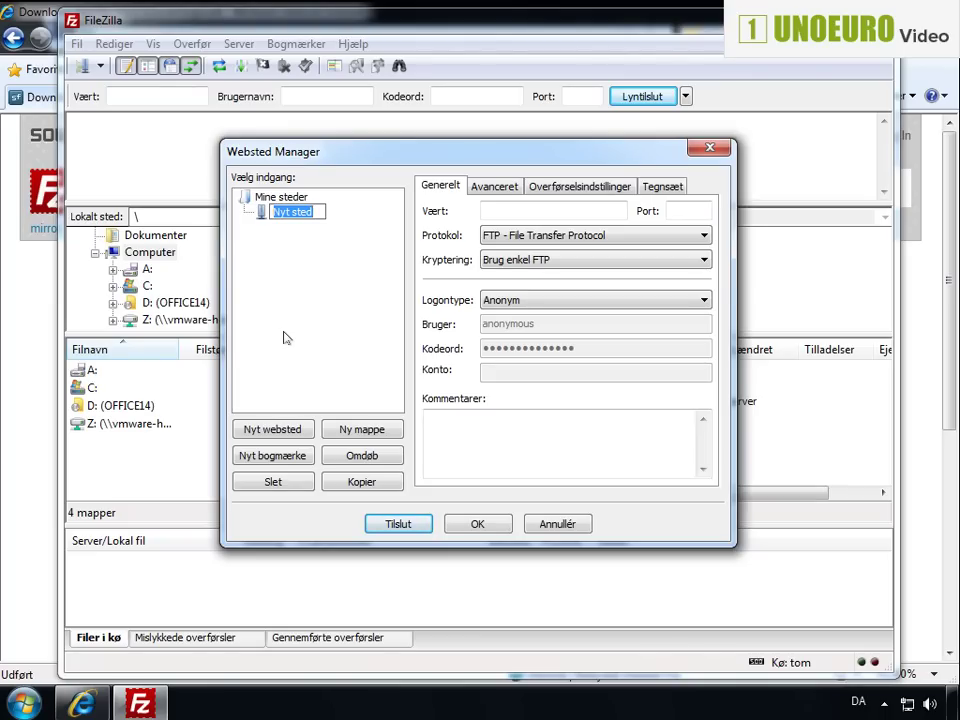
pyautogui.write('test')
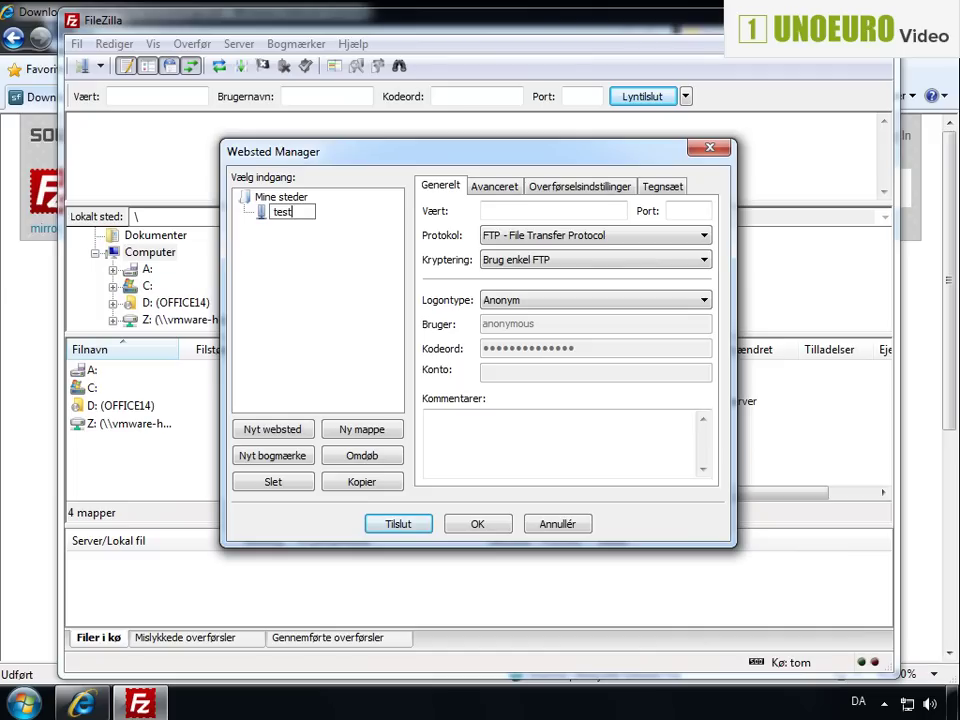
pyautogui.press('Return')
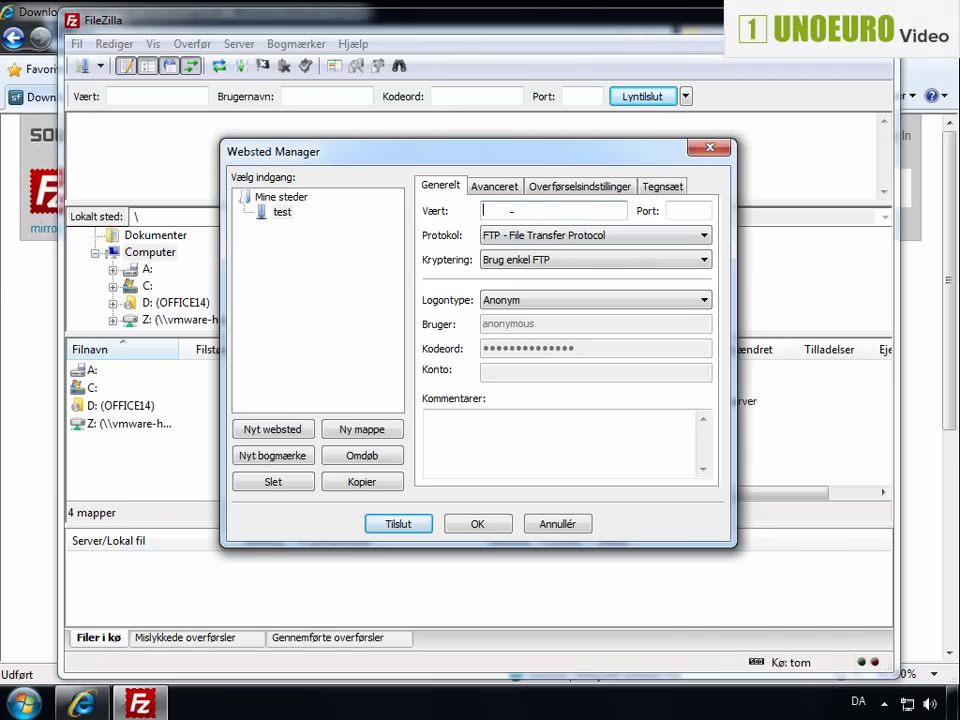
pyautogui.write('unoeuro-demo.com')
pyautogui.click(689, 210)
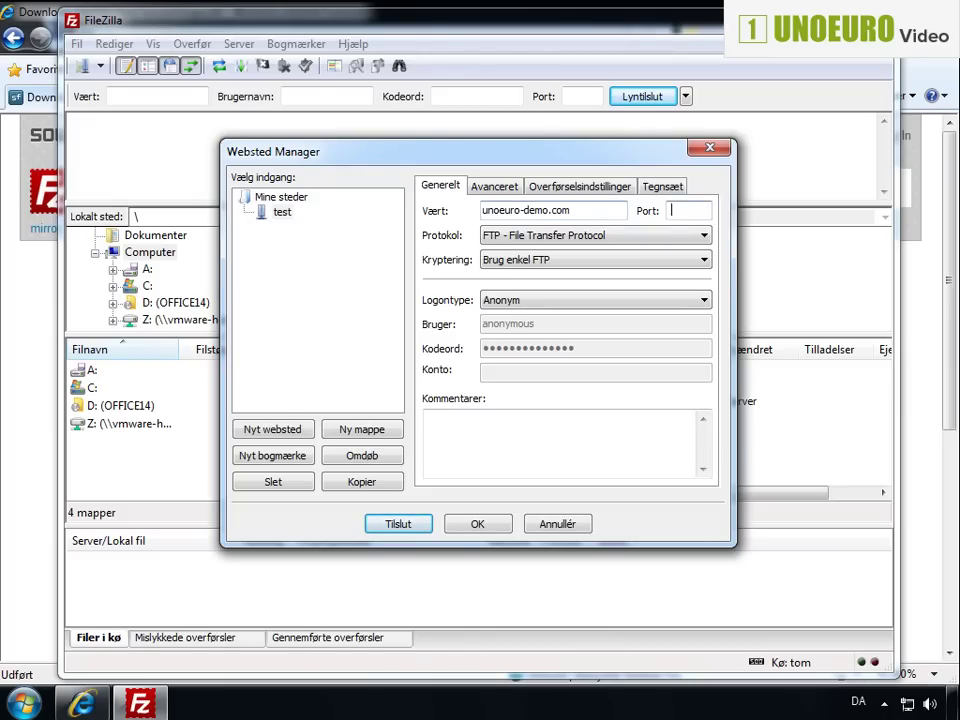
pyautogui.write('21')
pyautogui.press('Tab')
pyautogui.hotkey('shift', 'Tab')
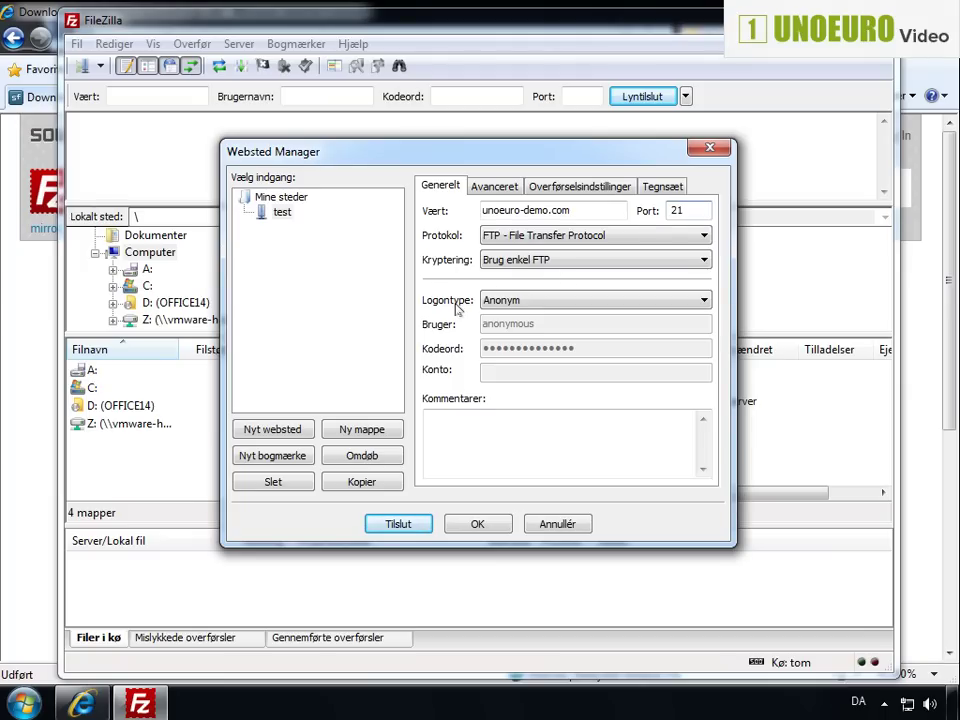
# Switch the test site to Normal logon, enter the FTP username and password, and connect
pyautogui.click(527, 306)
pyautogui.click(535, 303)
pyautogui.click(521, 328)
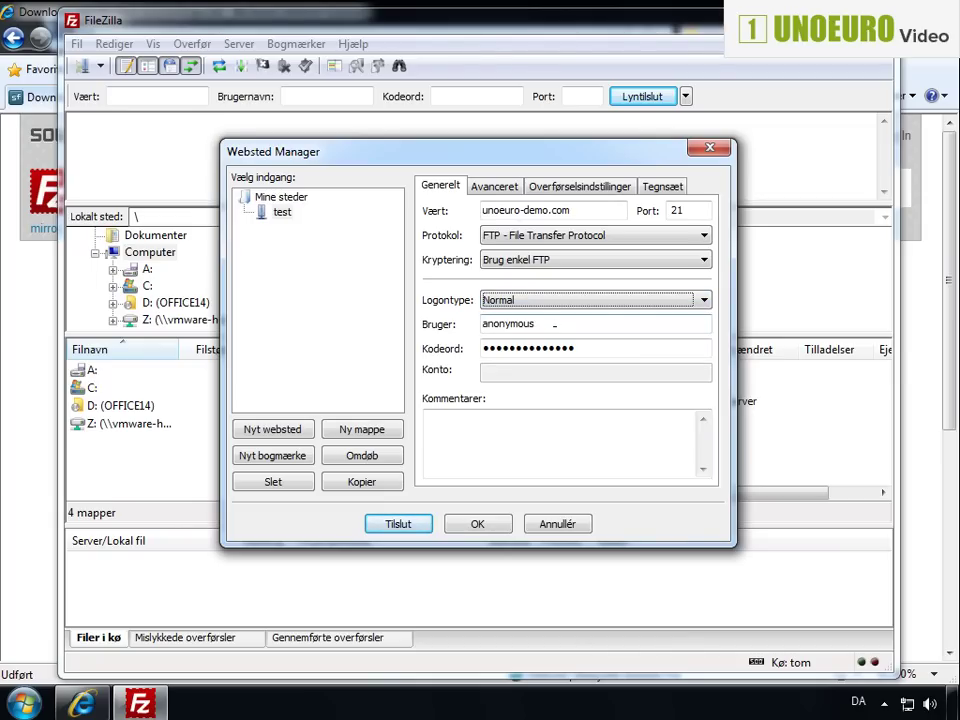
pyautogui.moveTo(554, 325); pyautogui.dragTo(478, 326)
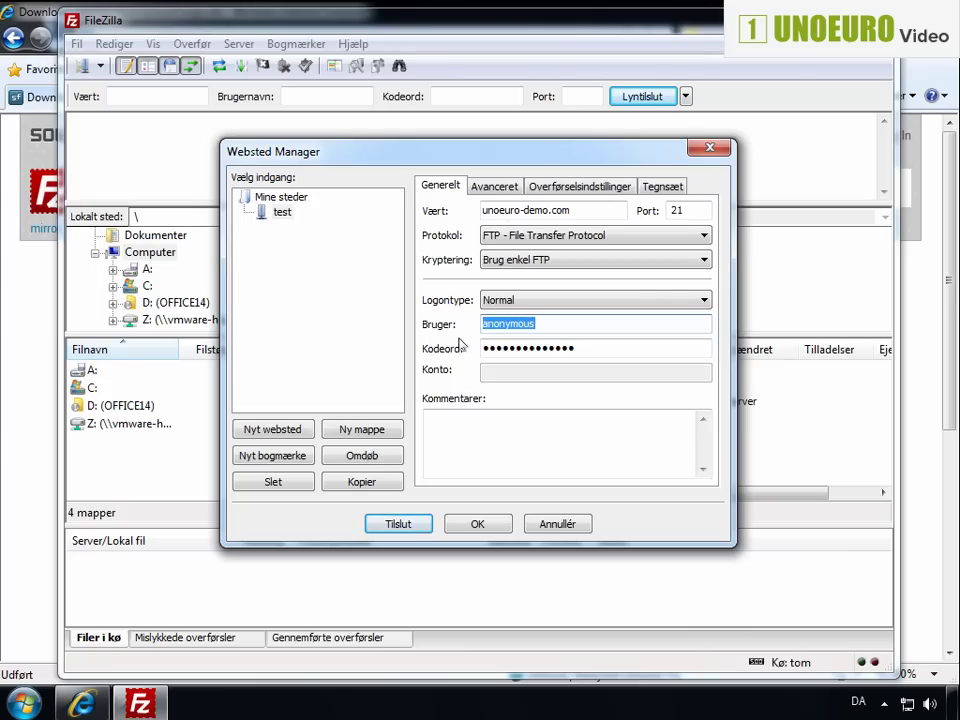
pyautogui.write('unoeuro-demo.com')
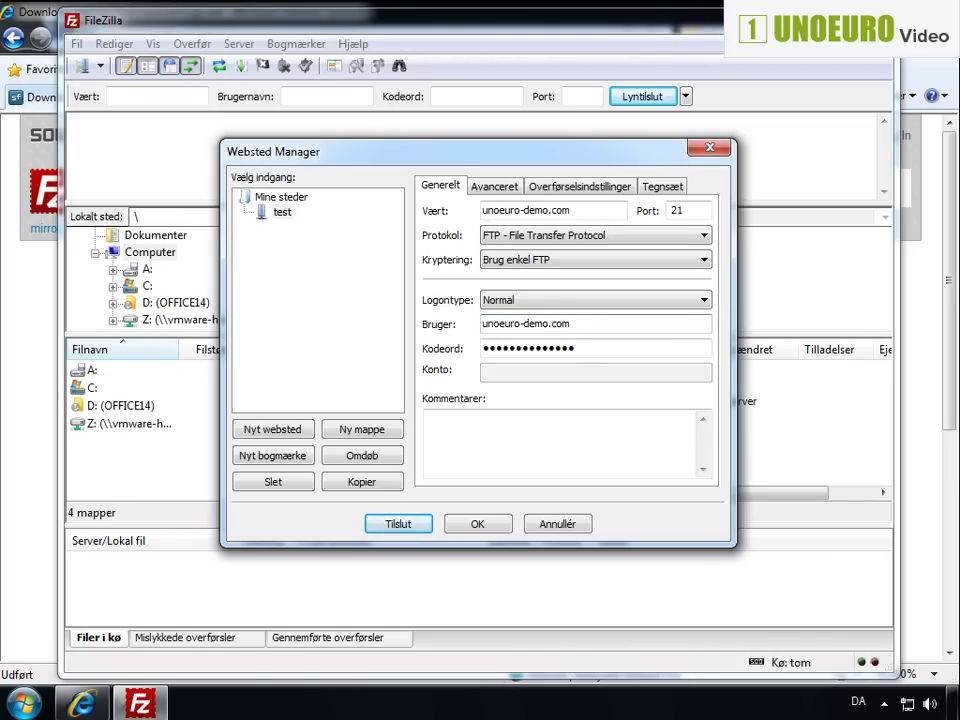
pyautogui.press('Tab')
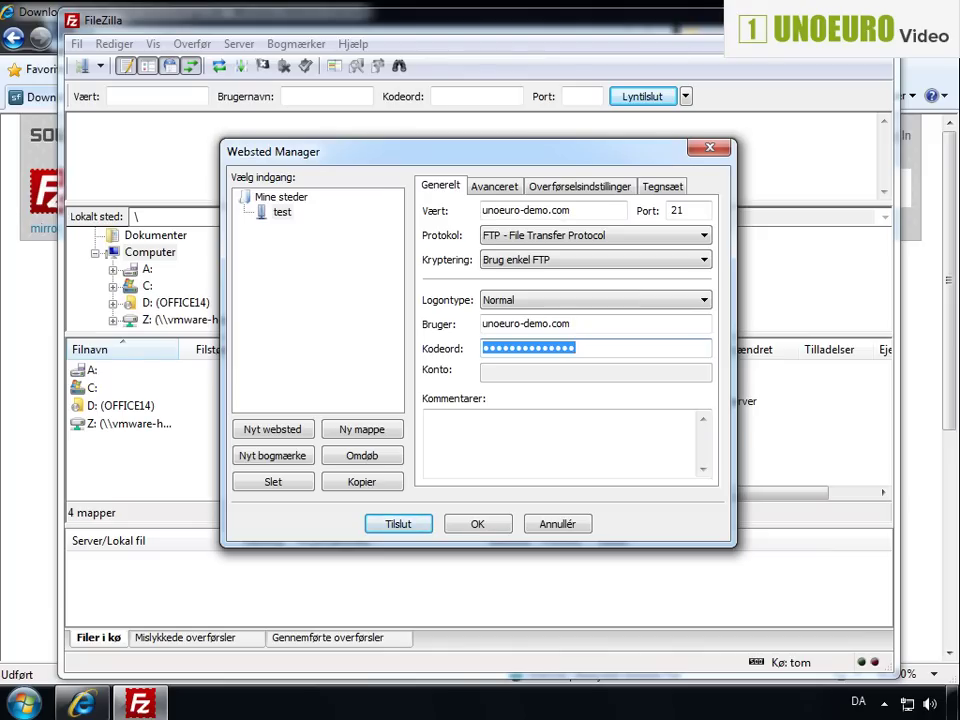
pyautogui.write('••••••••')
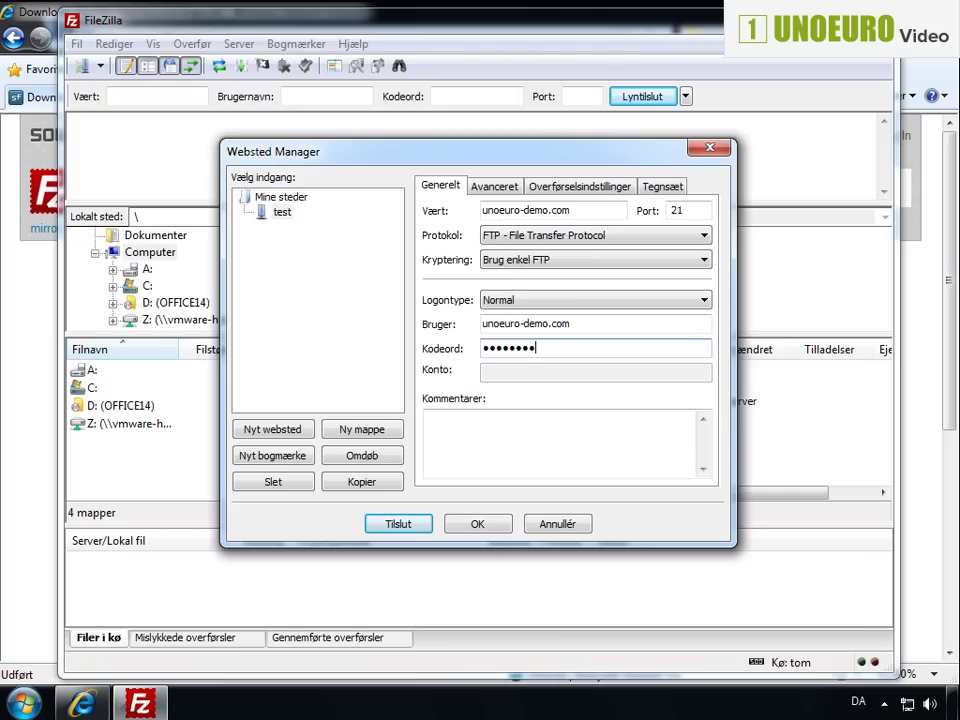
pyautogui.click(399, 523)
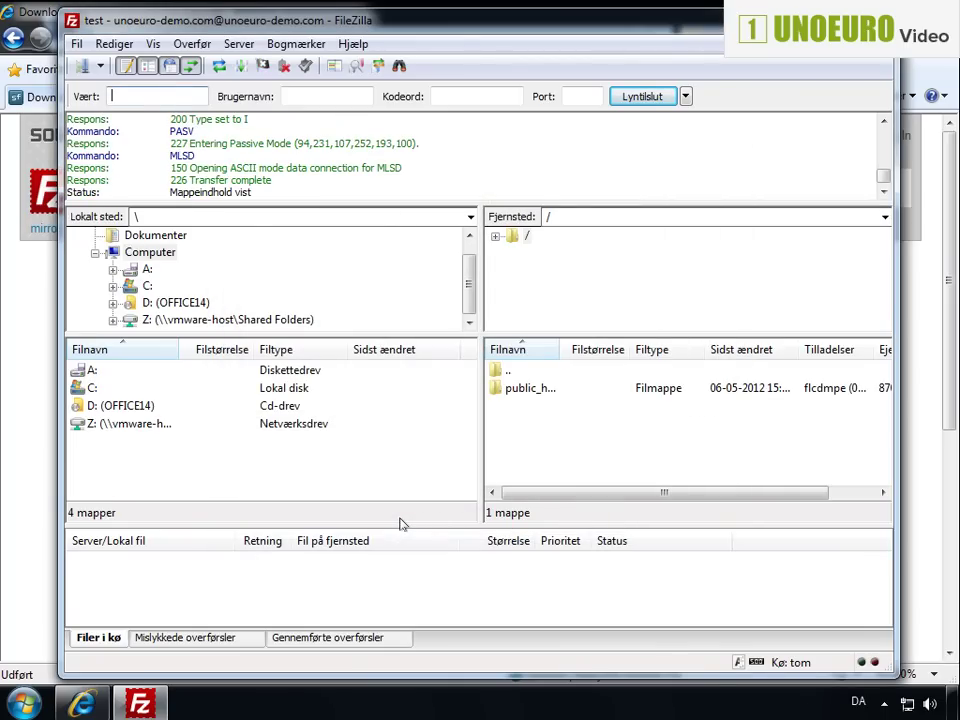